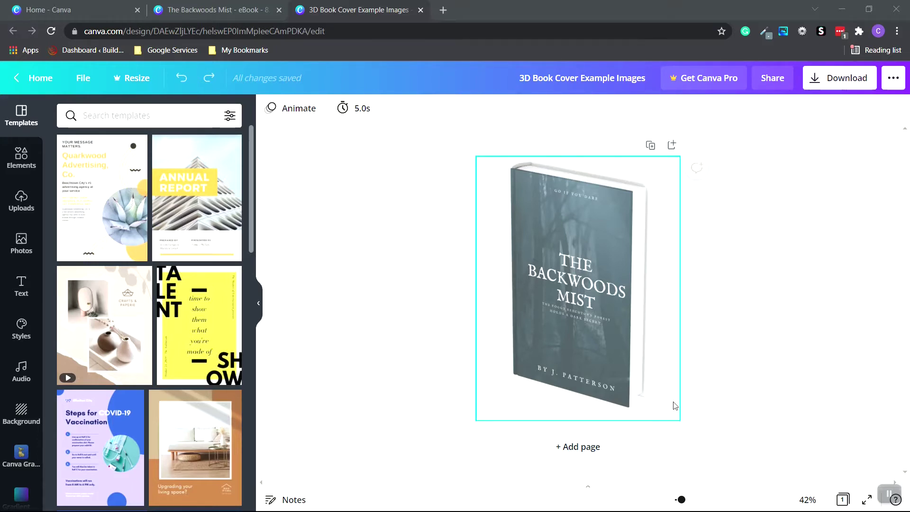
- Close the 3D Book Cover Example Images tab and scroll through the eBook's five pages back to page 1
{"action": "key", "text": "ctrl+w"}
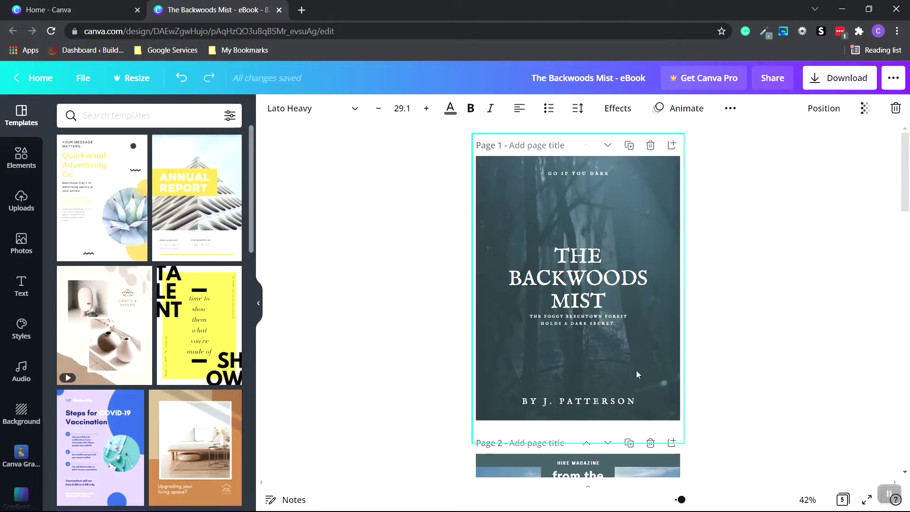
{"action": "scroll", "coordinate": [723, 332], "scroll_direction": "down", "scroll_amount": 6}
{"action": "scroll", "coordinate": [725, 335], "scroll_direction": "down", "scroll_amount": 10}
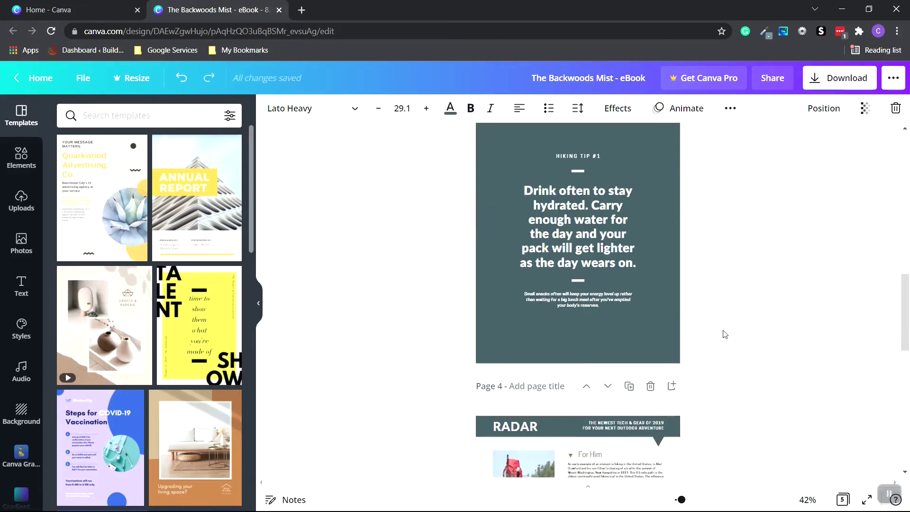
{"action": "scroll", "coordinate": [725, 334], "scroll_direction": "down", "scroll_amount": 8}
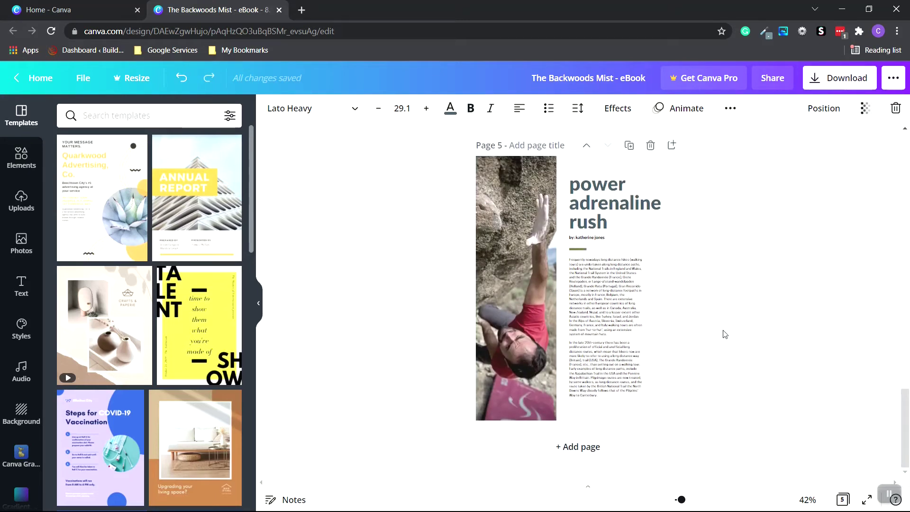
{"action": "scroll", "coordinate": [725, 334], "scroll_direction": "up", "scroll_amount": 20}
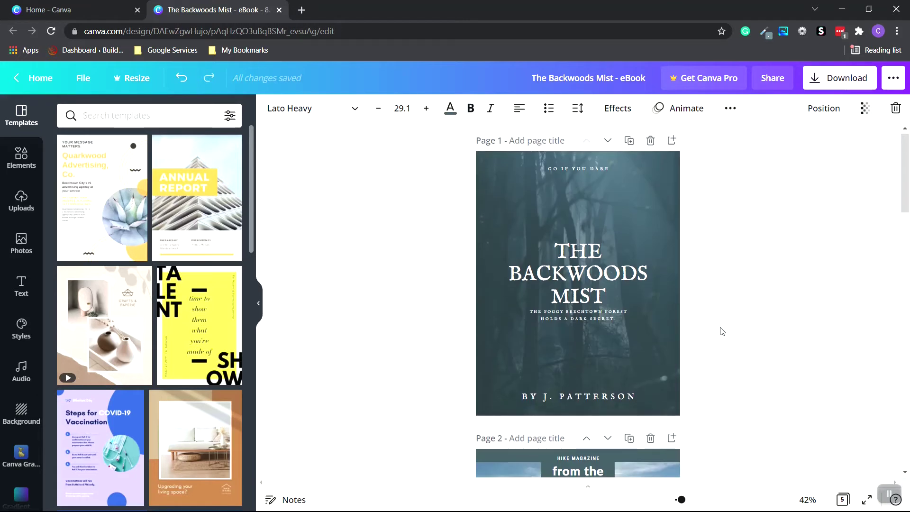
{"action": "scroll", "coordinate": [721, 331], "scroll_direction": "up", "scroll_amount": 1}
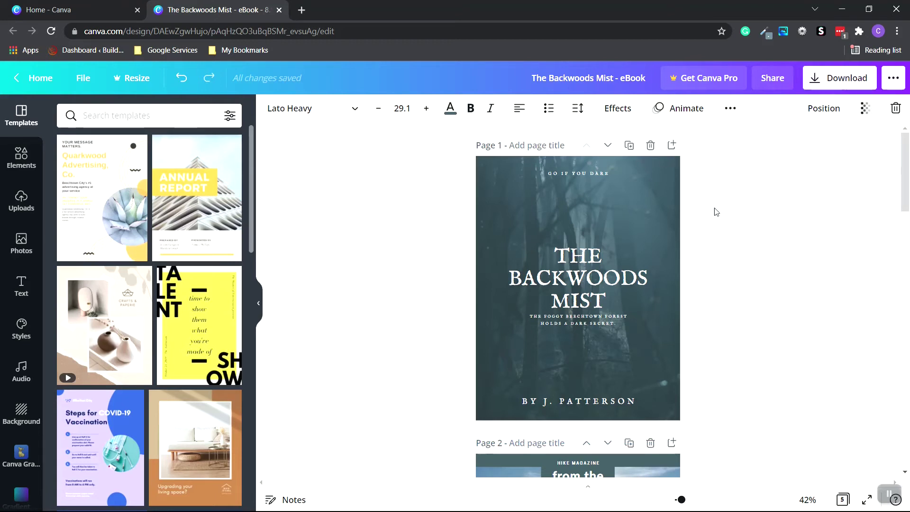
- Limit the download to page 1 only by unchecking pages 2–5
{"action": "left_click", "coordinate": [850, 83]}
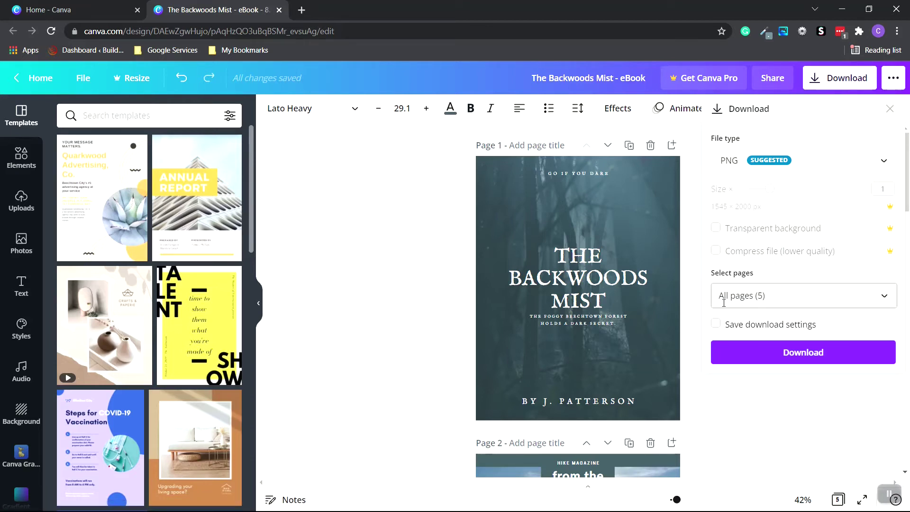
{"action": "left_click", "coordinate": [814, 307]}
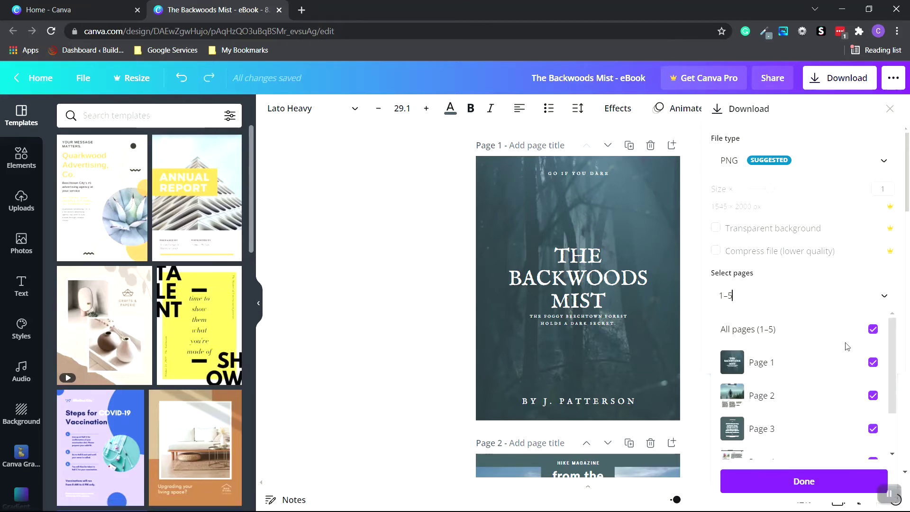
{"action": "scroll", "coordinate": [858, 429], "scroll_direction": "down", "scroll_amount": 1}
{"action": "left_click", "coordinate": [873, 438]}
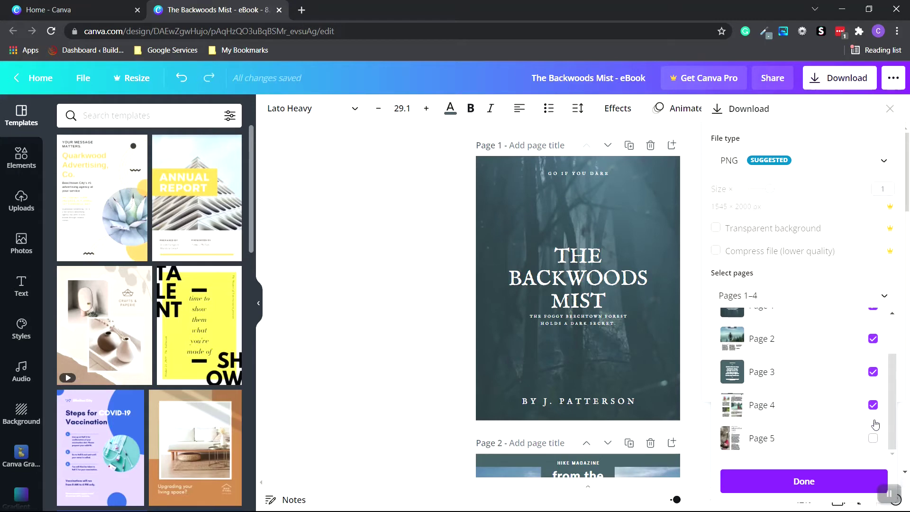
{"action": "left_click", "coordinate": [873, 404]}
{"action": "left_click", "coordinate": [873, 371]}
{"action": "left_click", "coordinate": [874, 339]}
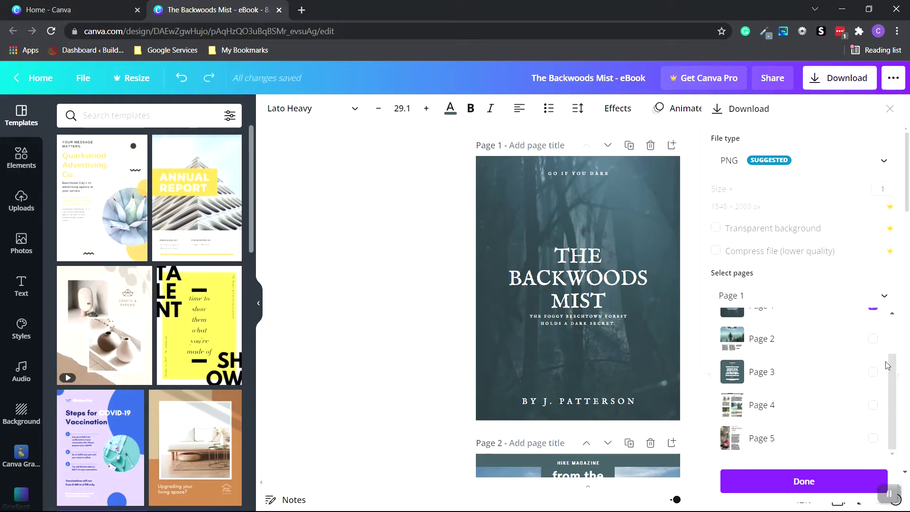
{"action": "scroll", "coordinate": [888, 365], "scroll_direction": "up", "scroll_amount": 1}
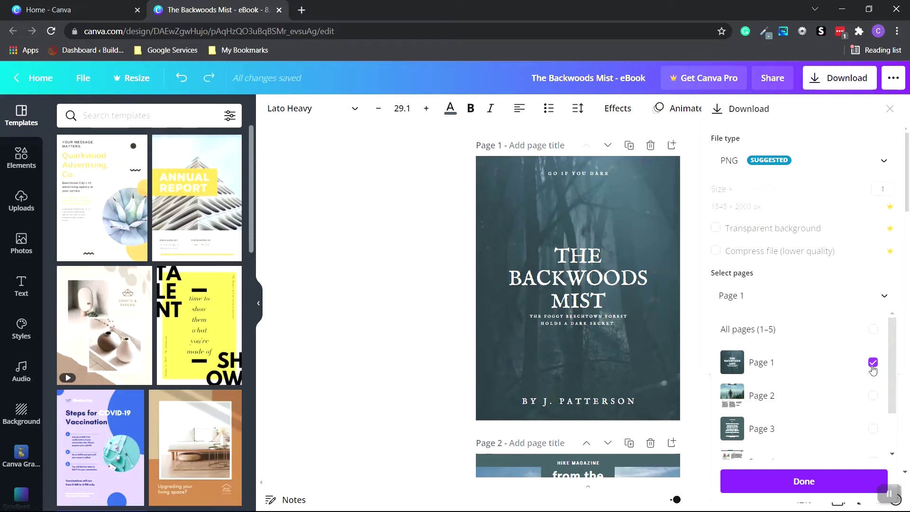
{"action": "left_click", "coordinate": [820, 480]}
- Download the cover page as a PNG saved as Cover.png
{"action": "left_click", "coordinate": [815, 353]}
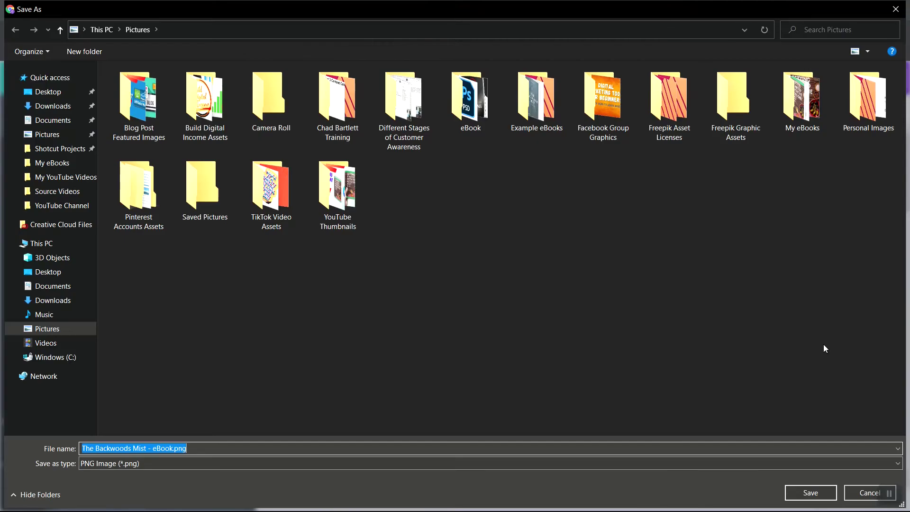
{"action": "type", "text": "Cover"}
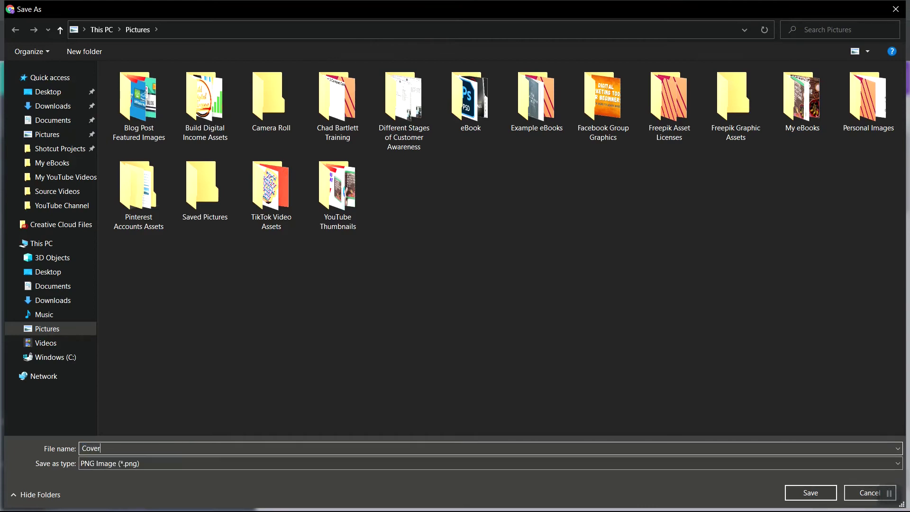
{"action": "left_click", "coordinate": [813, 498]}
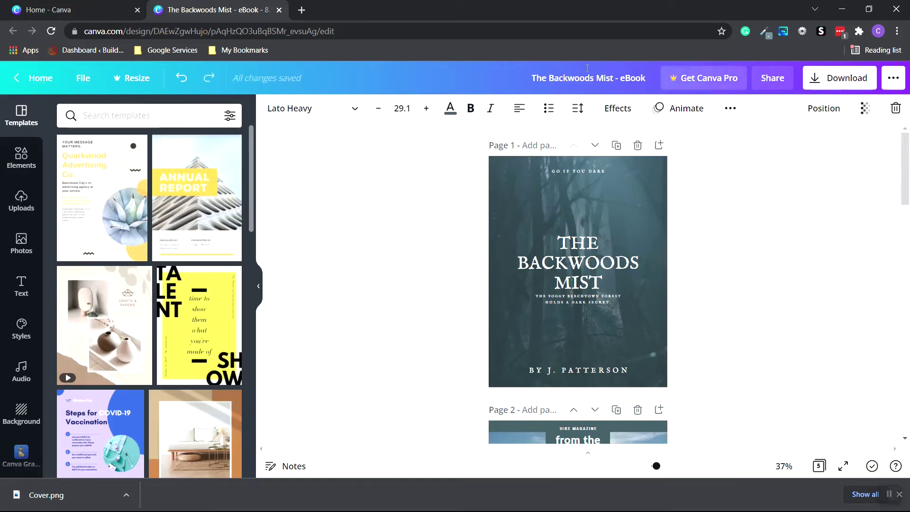
- Leave The Backwoods Mist - eBook editor and go to the Canva Home page
{"action": "left_click", "coordinate": [83, 77]}
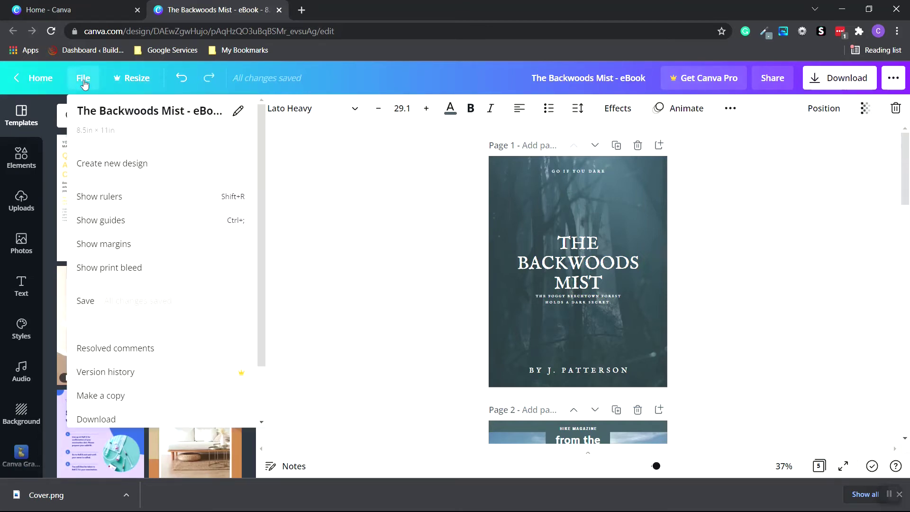
{"action": "left_click", "coordinate": [298, 246]}
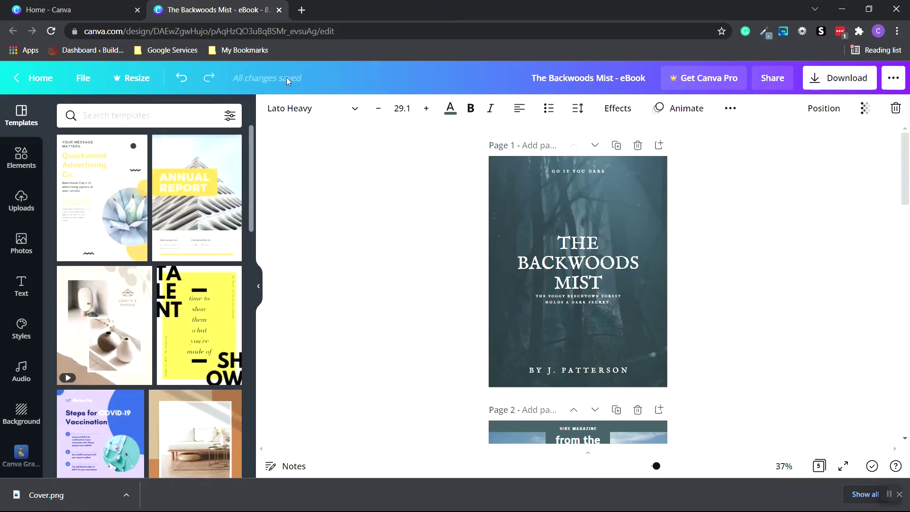
{"action": "left_click", "coordinate": [40, 80]}
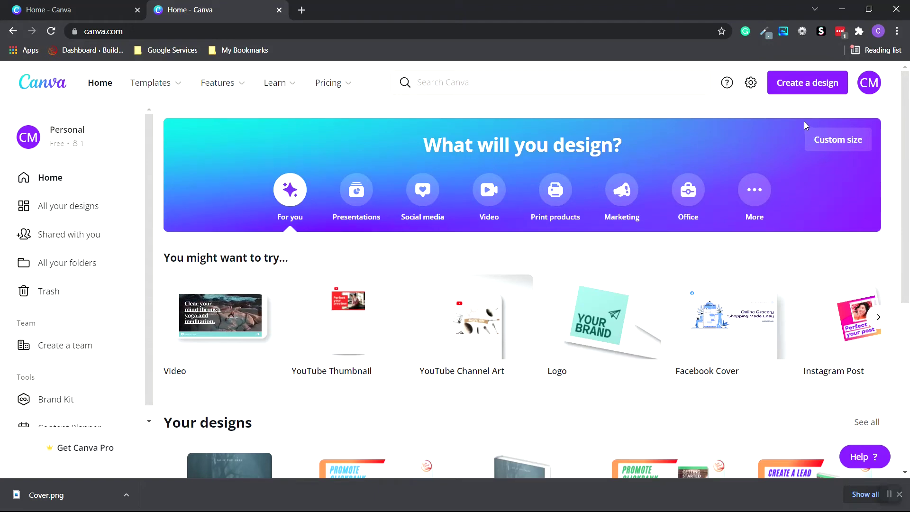
- Create a custom-size design measuring 8.5 × 11 inches
{"action": "left_click", "coordinate": [852, 148]}
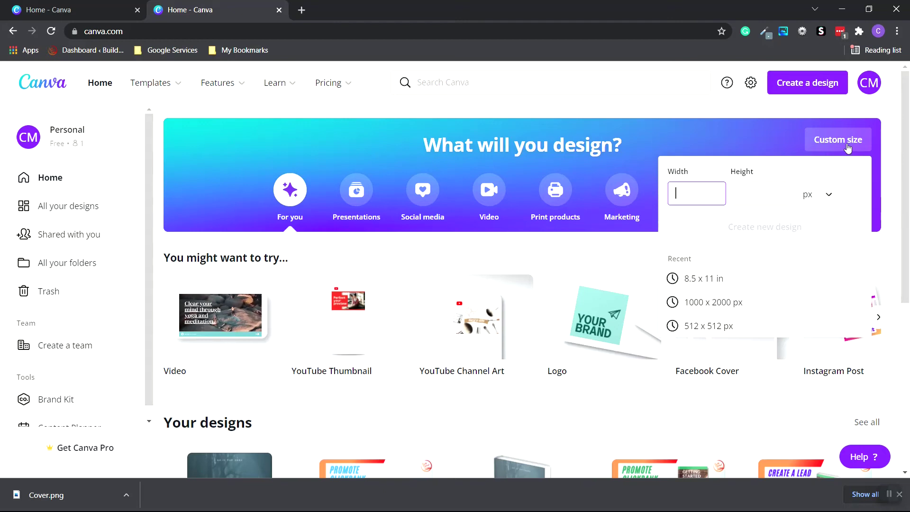
{"action": "left_click", "coordinate": [848, 149]}
{"action": "left_click", "coordinate": [841, 145]}
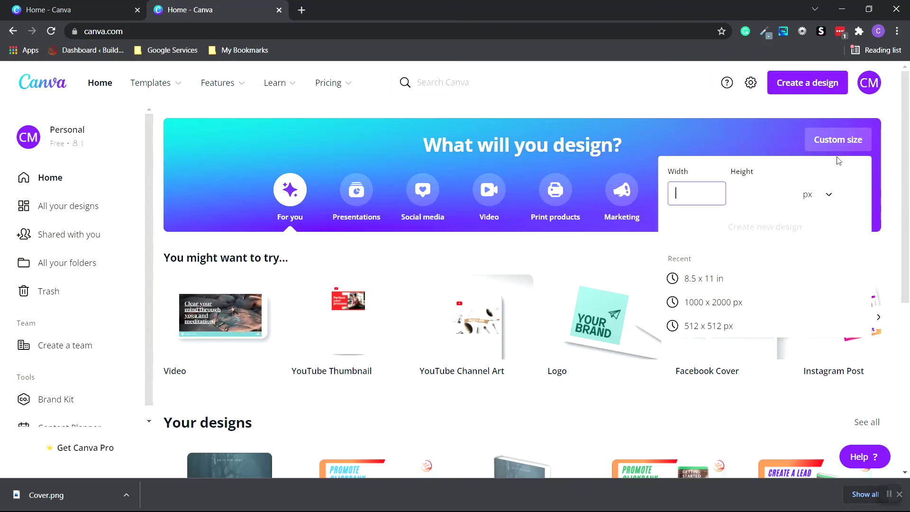
{"action": "left_click", "coordinate": [832, 199]}
{"action": "left_click", "coordinate": [811, 218]}
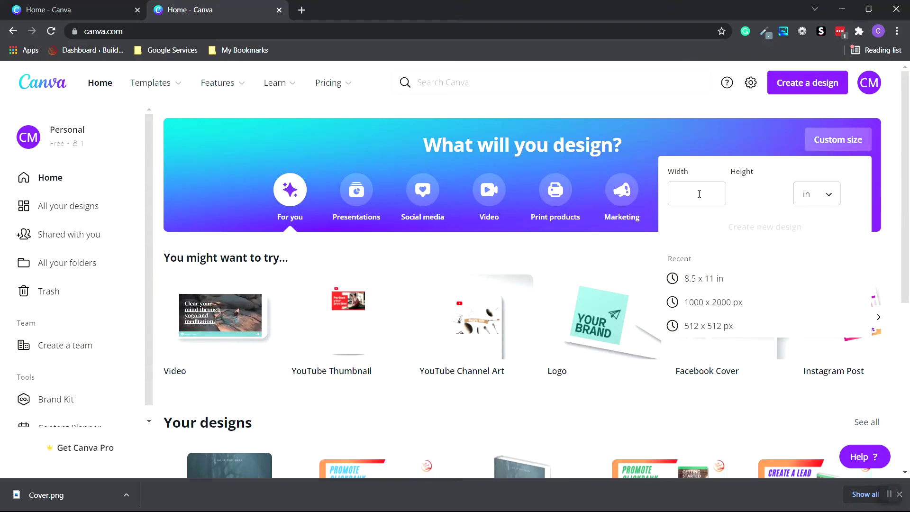
{"action": "left_click", "coordinate": [699, 194]}
{"action": "type", "text": "8.5"}
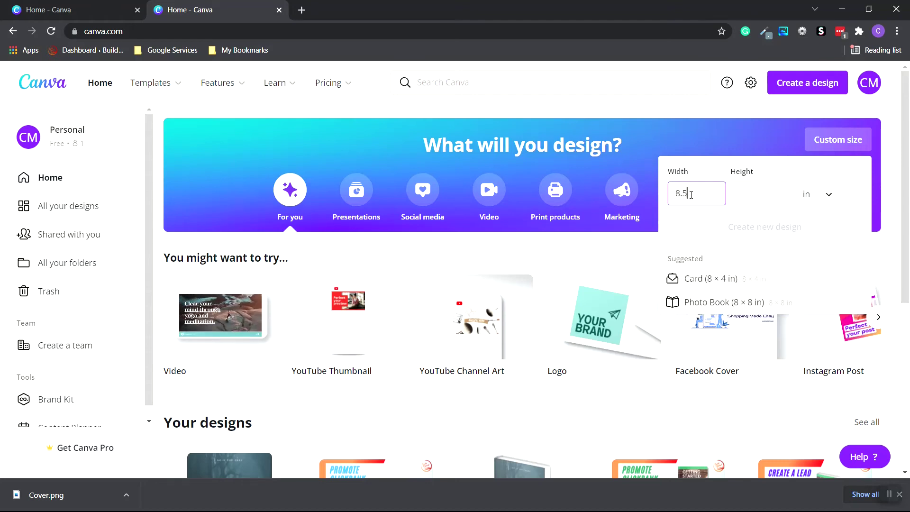
{"action": "key", "text": "Tab"}
{"action": "type", "text": "11"}
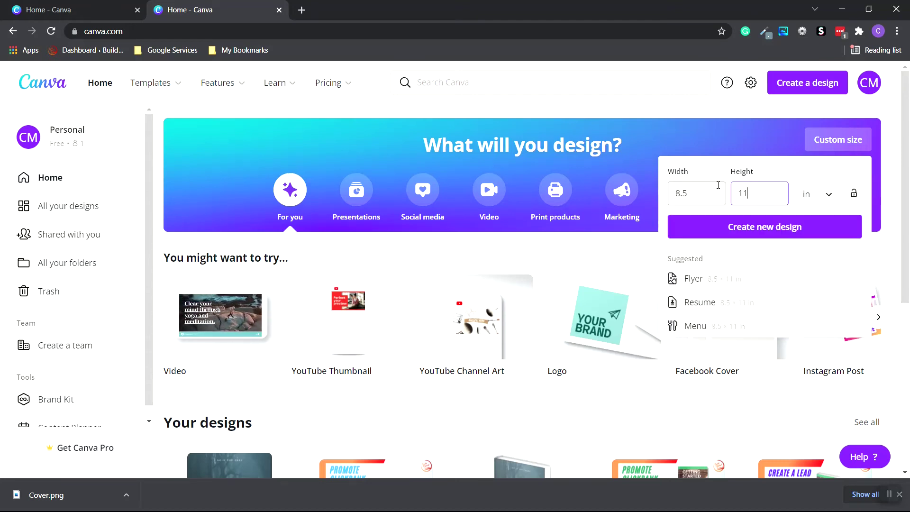
{"action": "left_click", "coordinate": [769, 232]}
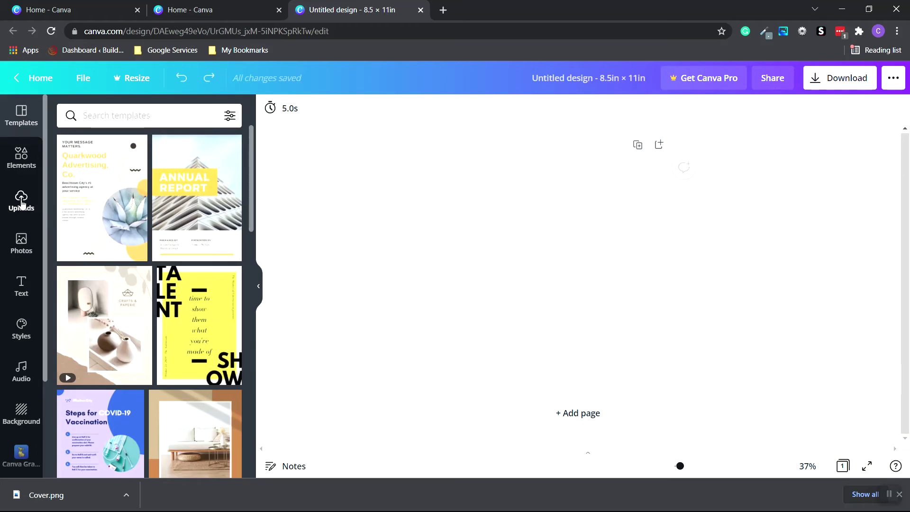
- Upload Cover.png and place The Backwoods Mist cover image on the page
{"action": "left_click", "coordinate": [21, 203]}
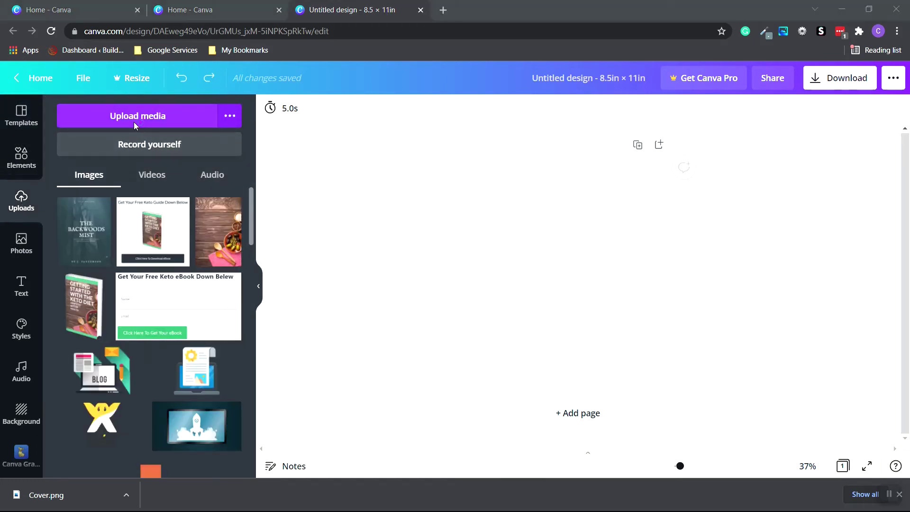
{"action": "left_click", "coordinate": [136, 117]}
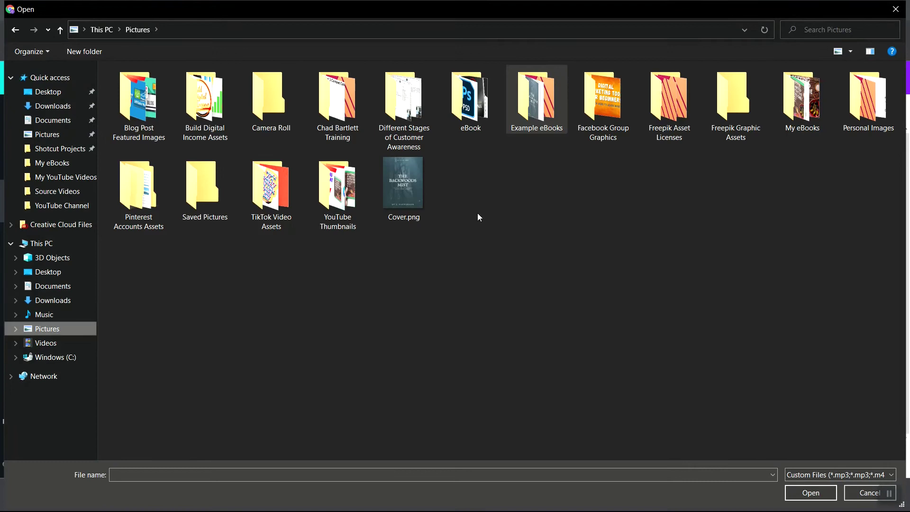
{"action": "double_click", "coordinate": [402, 195]}
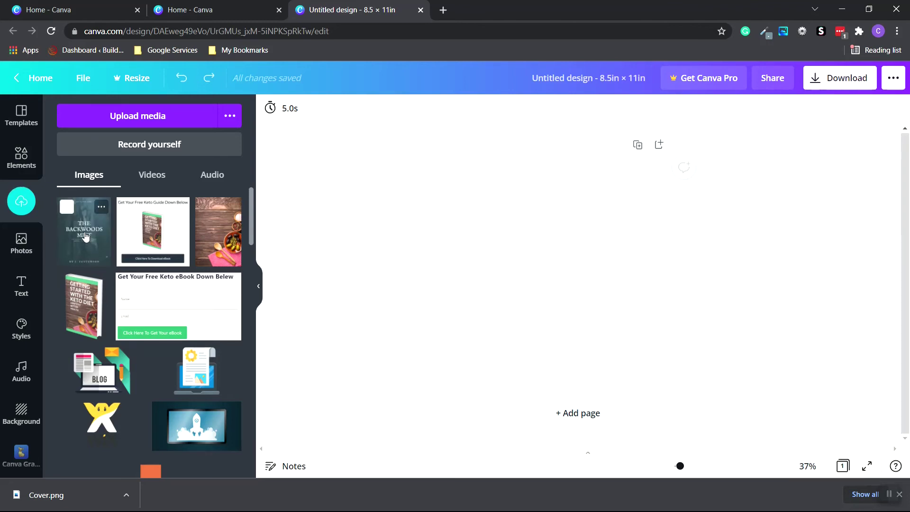
{"action": "left_click", "coordinate": [85, 237]}
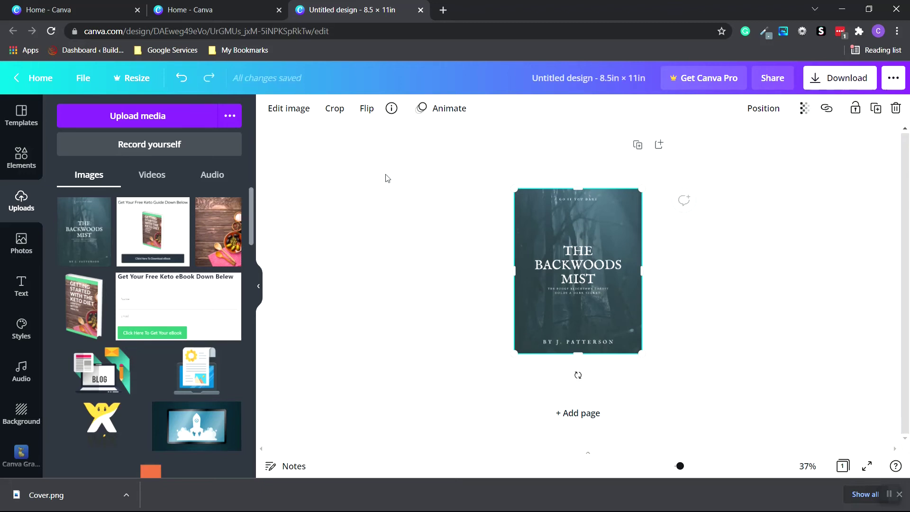
- Preview the cover image as the Smartmockups Book 6 3D book mockup
{"action": "left_click", "coordinate": [288, 109]}
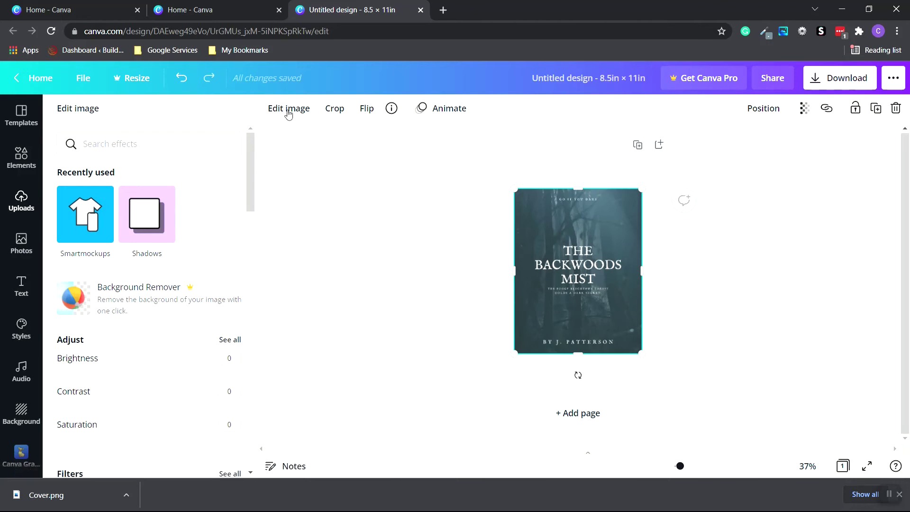
{"action": "left_click", "coordinate": [85, 214]}
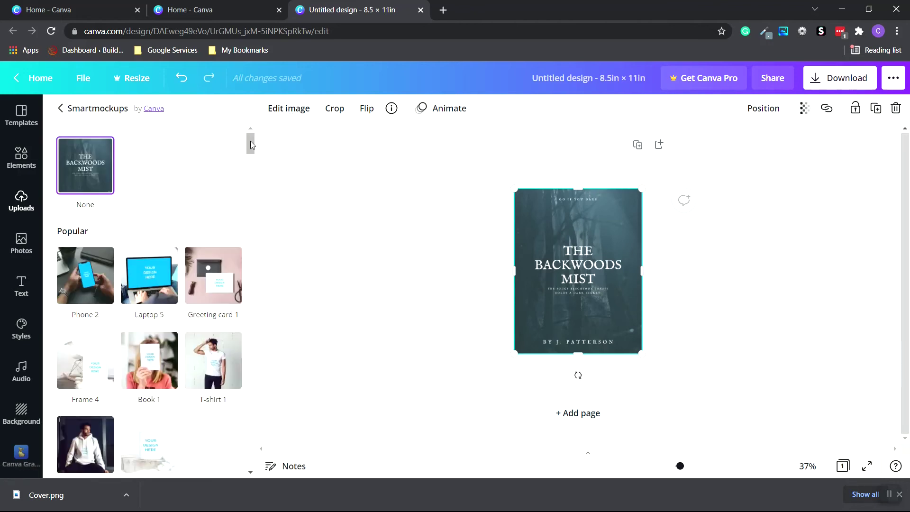
{"action": "left_click_drag", "start_coordinate": [251, 150], "coordinate": [207, 357]}
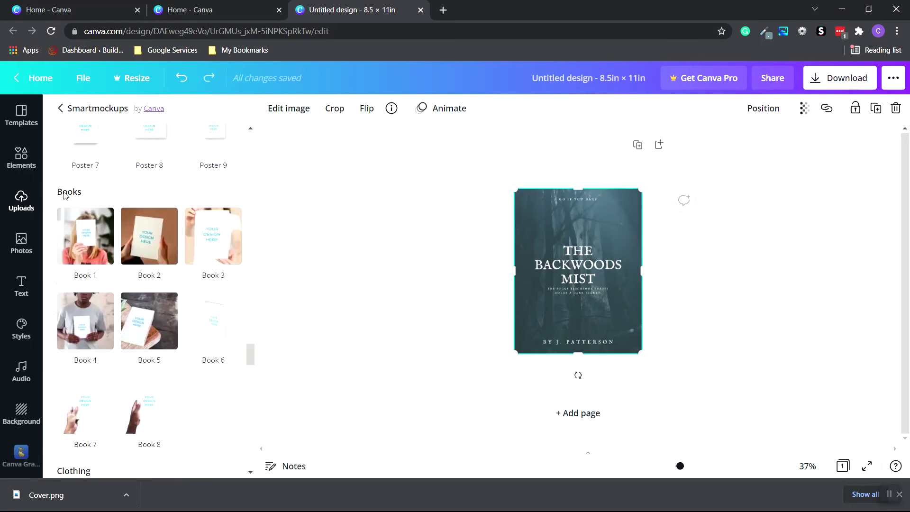
{"action": "left_click", "coordinate": [212, 323]}
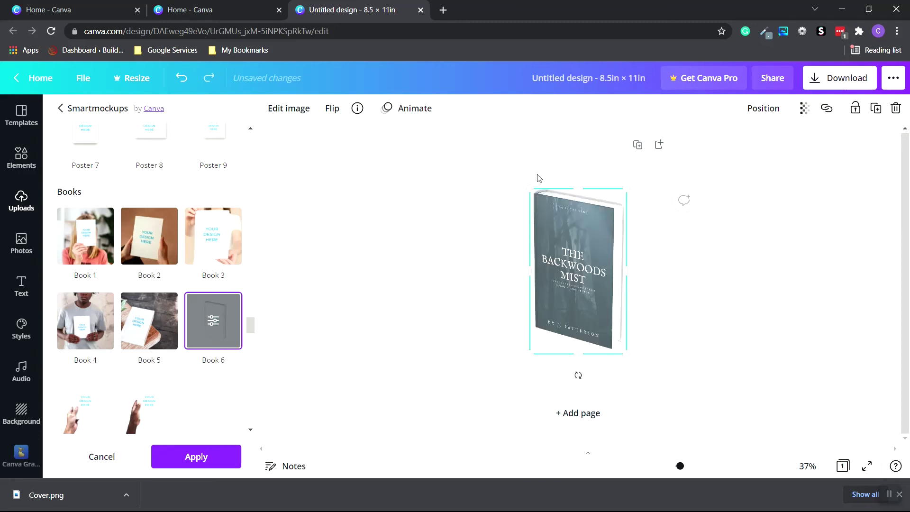
- Enlarge the Book 6 mockup, centre it on the page and apply it
{"action": "left_click_drag", "start_coordinate": [533, 192], "coordinate": [500, 171]}
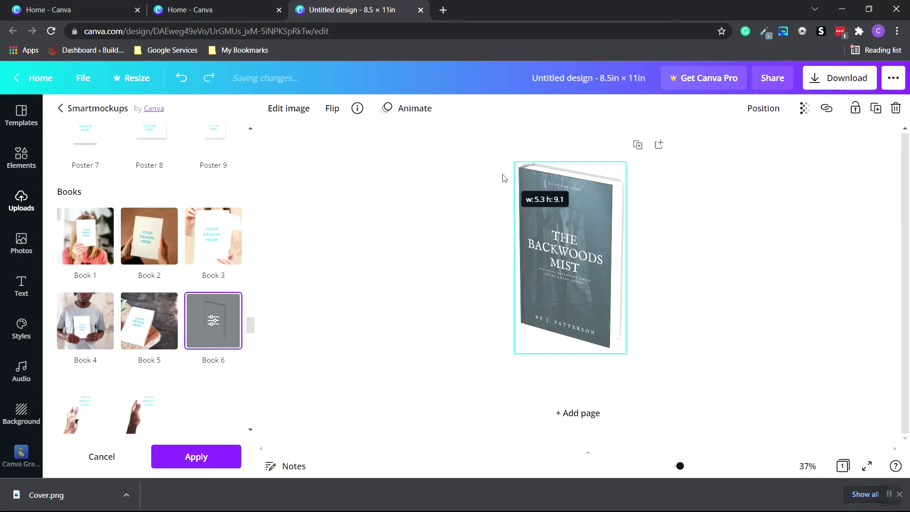
{"action": "left_click_drag", "start_coordinate": [632, 350], "coordinate": [650, 386]}
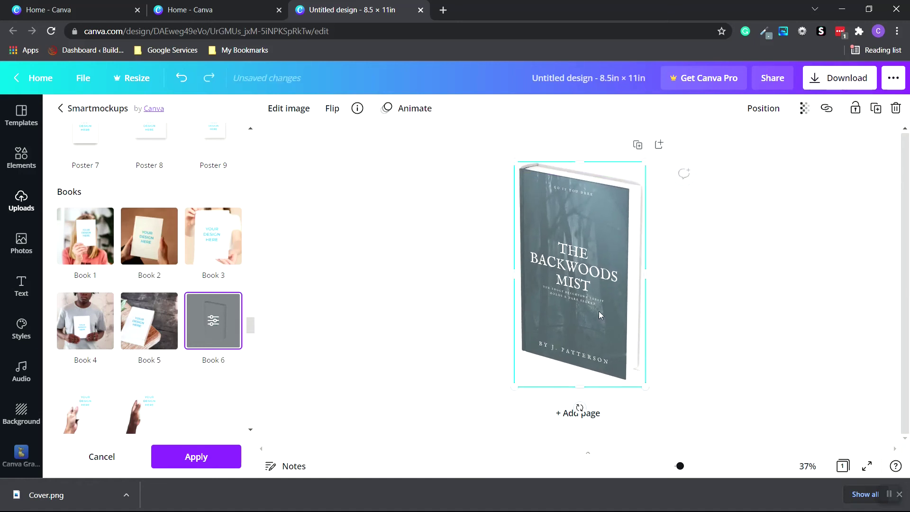
{"action": "left_click_drag", "start_coordinate": [599, 311], "coordinate": [599, 310]}
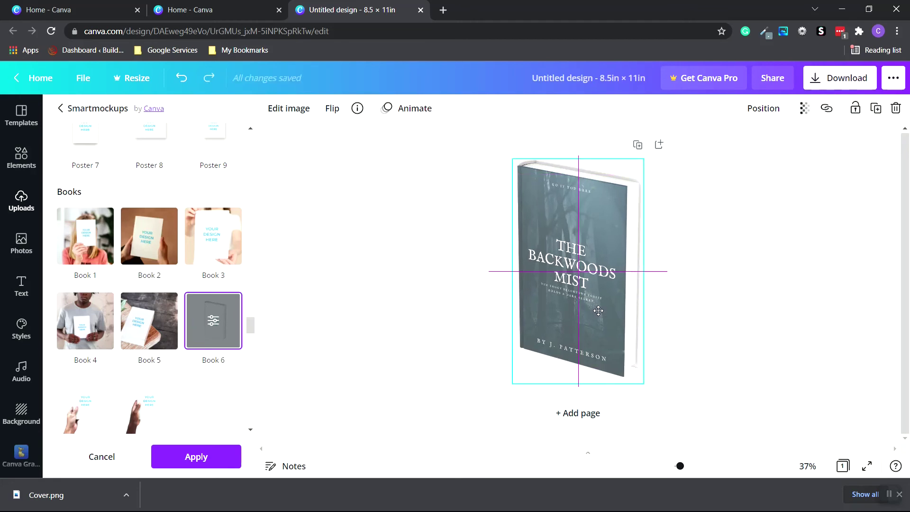
{"action": "left_click_drag", "start_coordinate": [598, 311], "coordinate": [598, 310]}
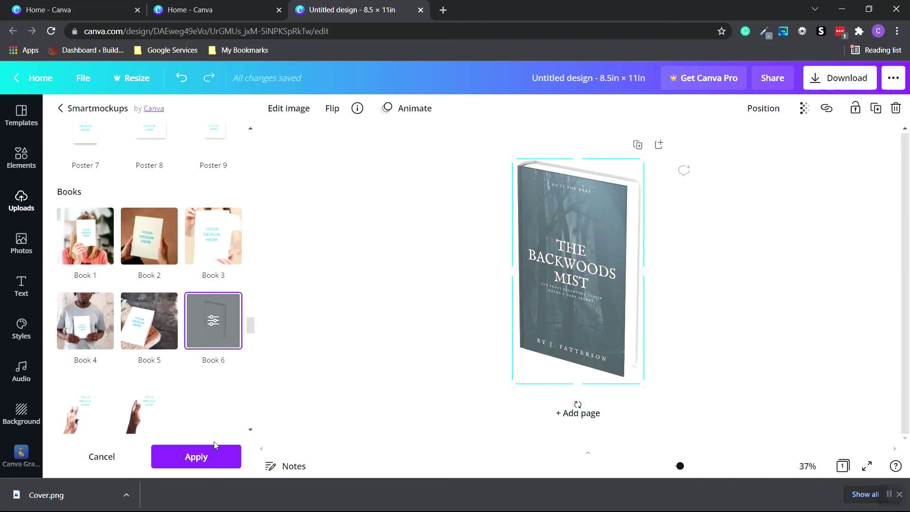
{"action": "left_click", "coordinate": [196, 462]}
{"action": "left_click", "coordinate": [688, 268]}
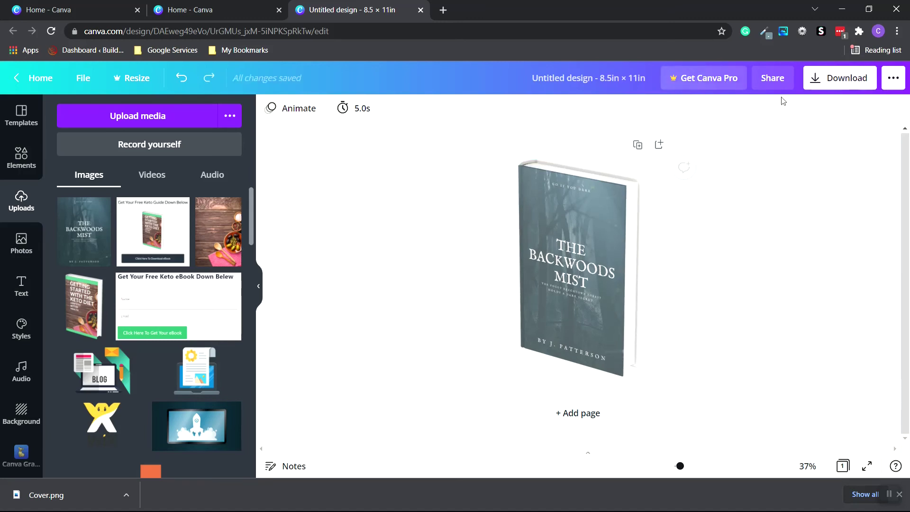
- Download the mockup page as a PNG named cover2.png in the Pictures folder
{"action": "left_click", "coordinate": [846, 81]}
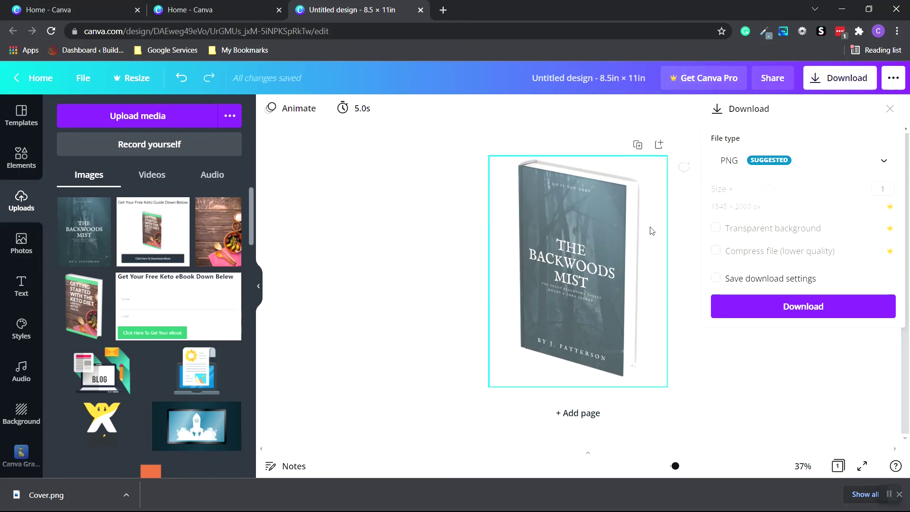
{"action": "left_click", "coordinate": [818, 310]}
{"action": "type", "text": "c"}
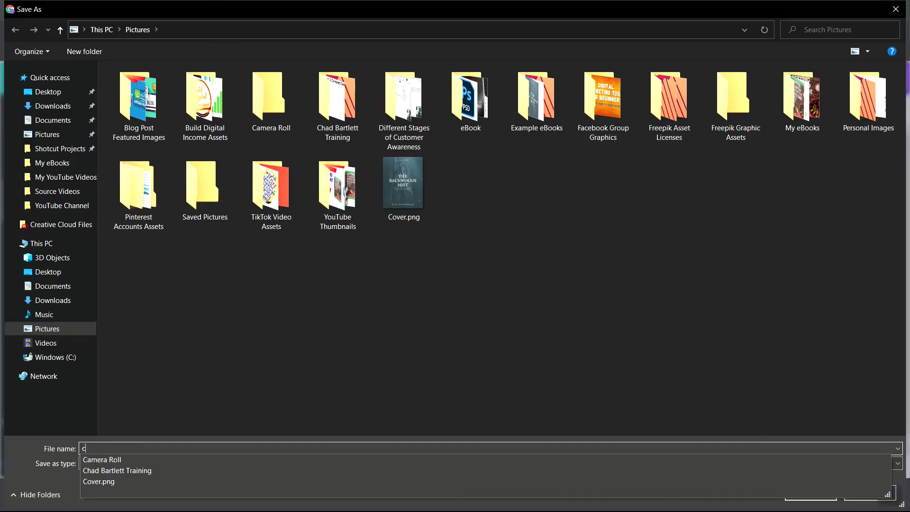
{"action": "type", "text": "over"}
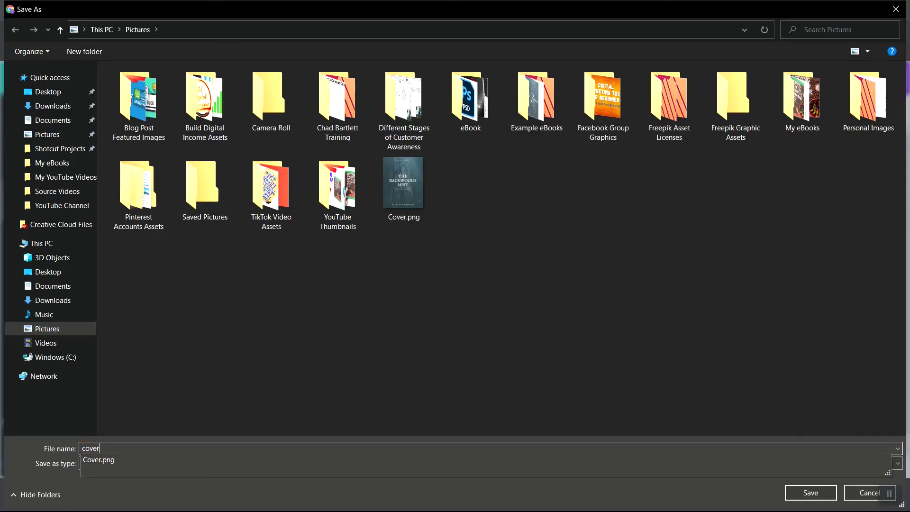
{"action": "type", "text": "2"}
{"action": "left_click", "coordinate": [812, 493]}
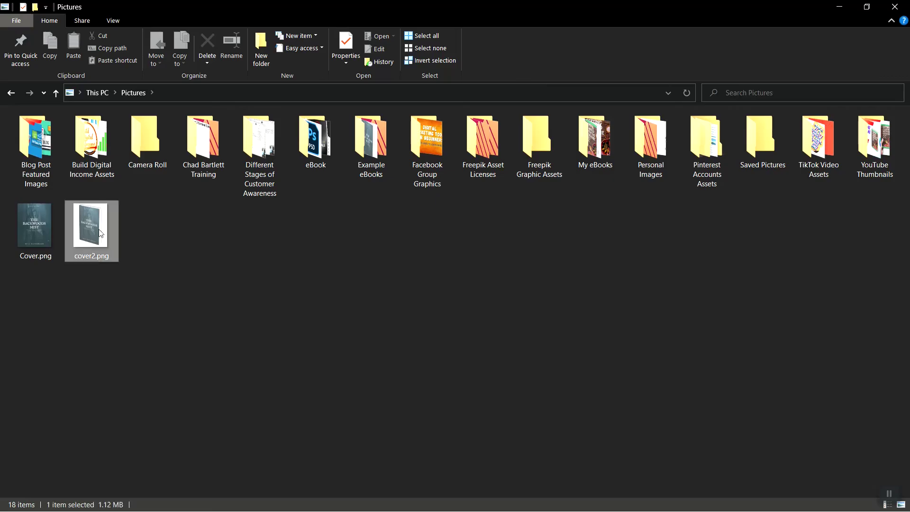
- Open cover2.png from the Pictures folder in Photos
{"action": "double_click", "coordinate": [101, 233]}
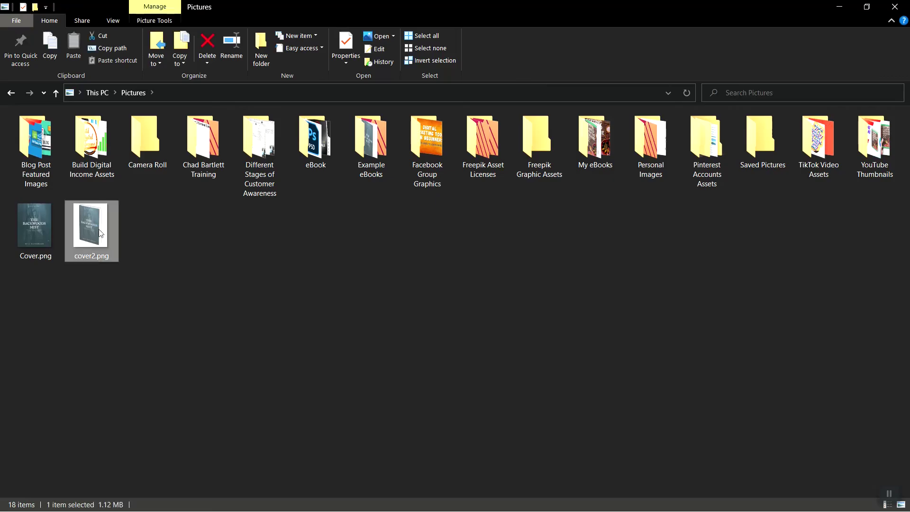